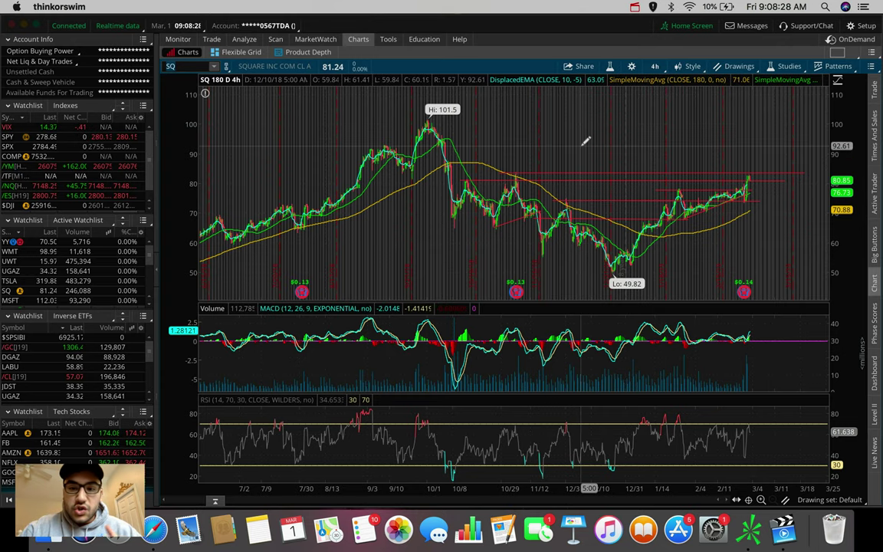
# - Switch the SQ chart to the 1 D : 1m timeframe
pyautogui.click(657, 68)
pyautogui.click(643, 119)
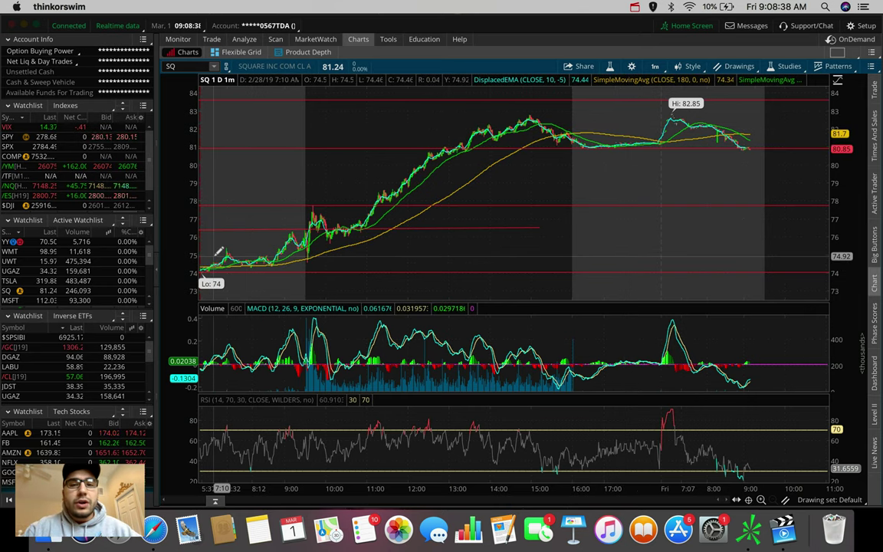
pyautogui.click(654, 66)
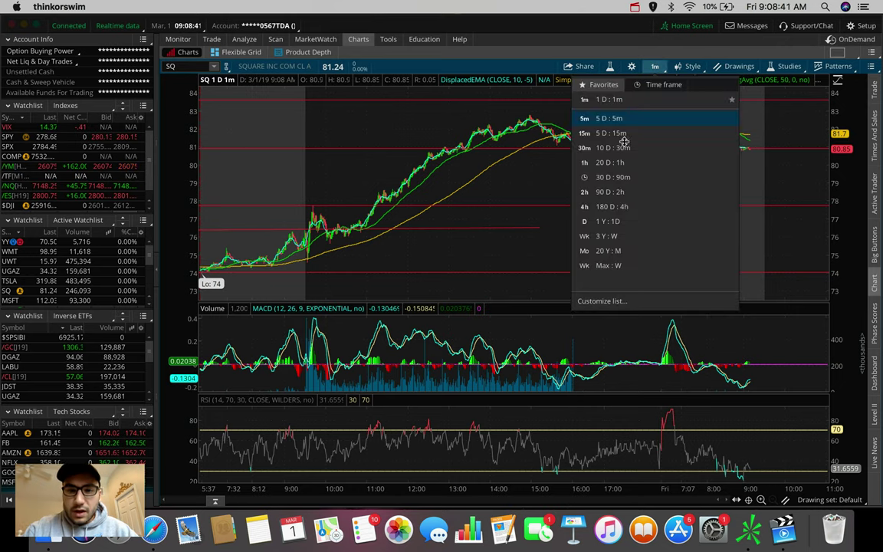
pyautogui.click(536, 192)
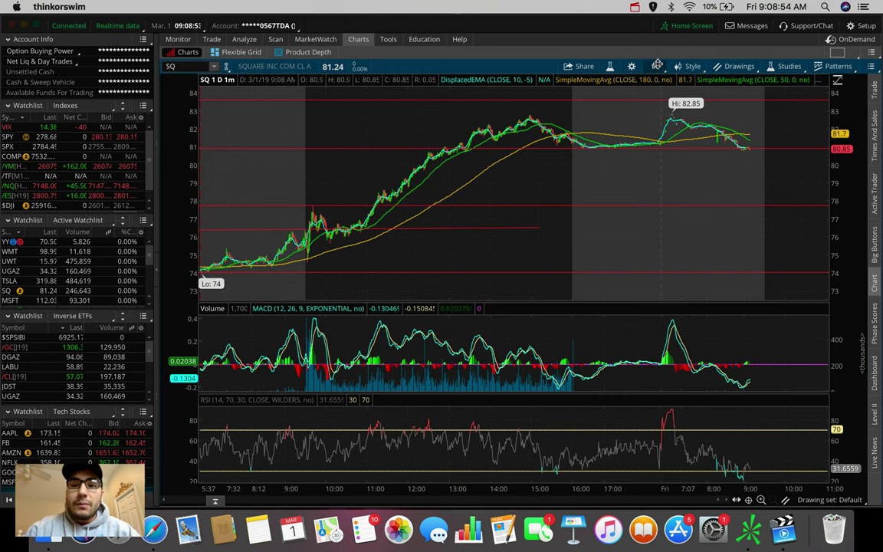
# - Check the 20 D : 1h view of SQ, then return to 1 D : 1m bars
pyautogui.click(654, 66)
pyautogui.click(613, 162)
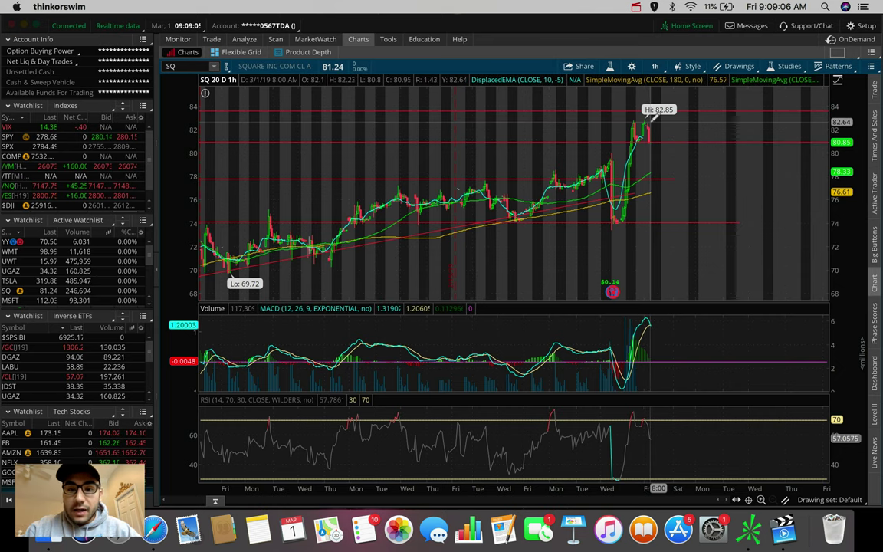
pyautogui.click(654, 66)
pyautogui.click(575, 102)
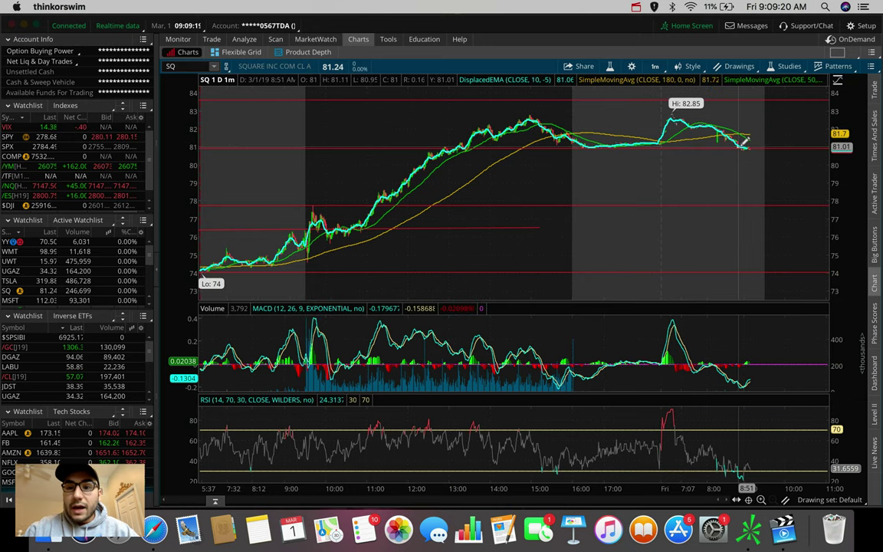
pyautogui.moveTo(747, 141)
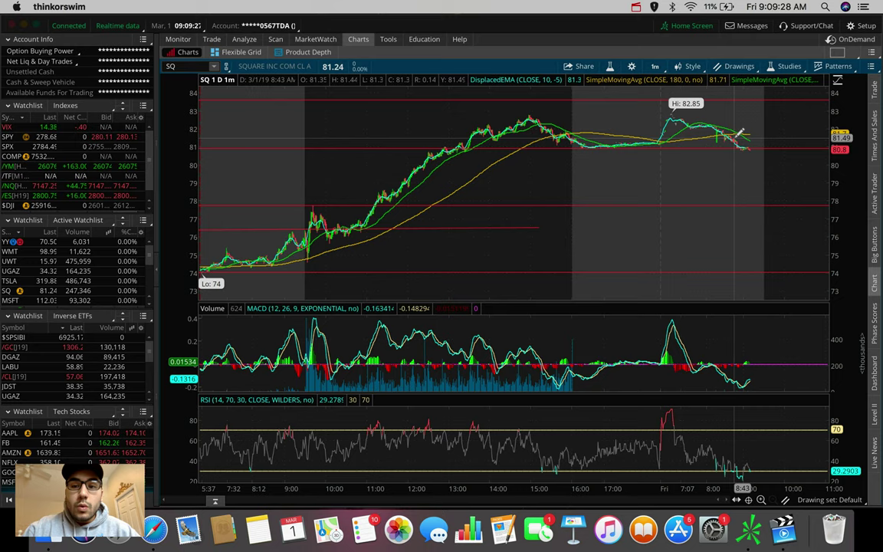
# - Set SQ to 180 D : 4h bars and zoom into the months since late December
pyautogui.click(654, 66)
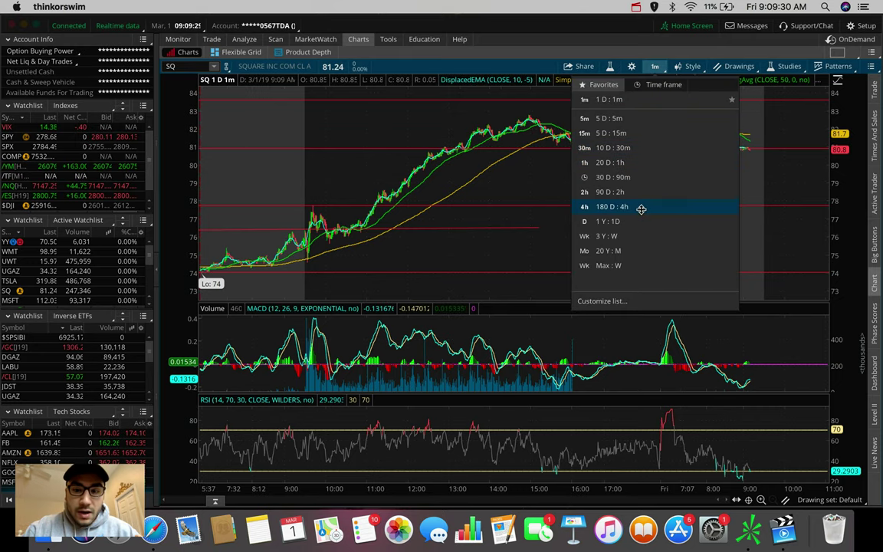
pyautogui.click(611, 207)
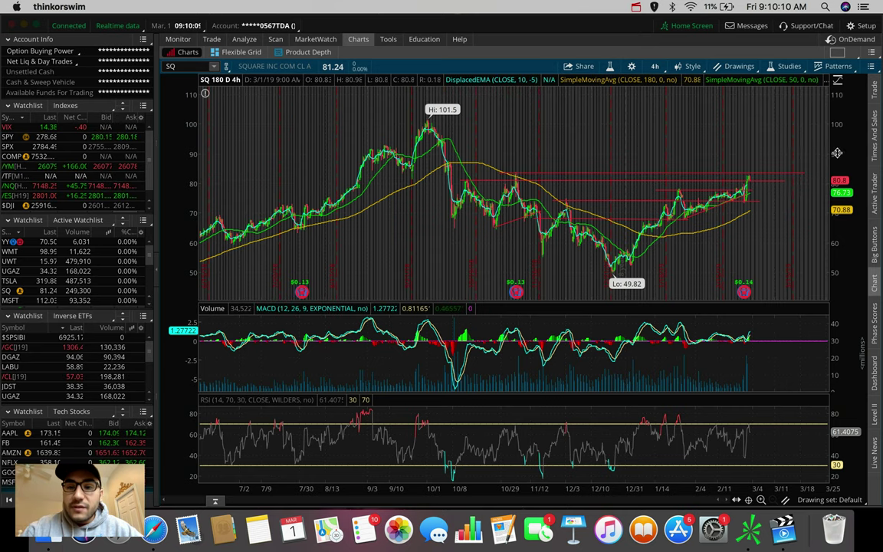
pyautogui.scroll(3, 600, 177)
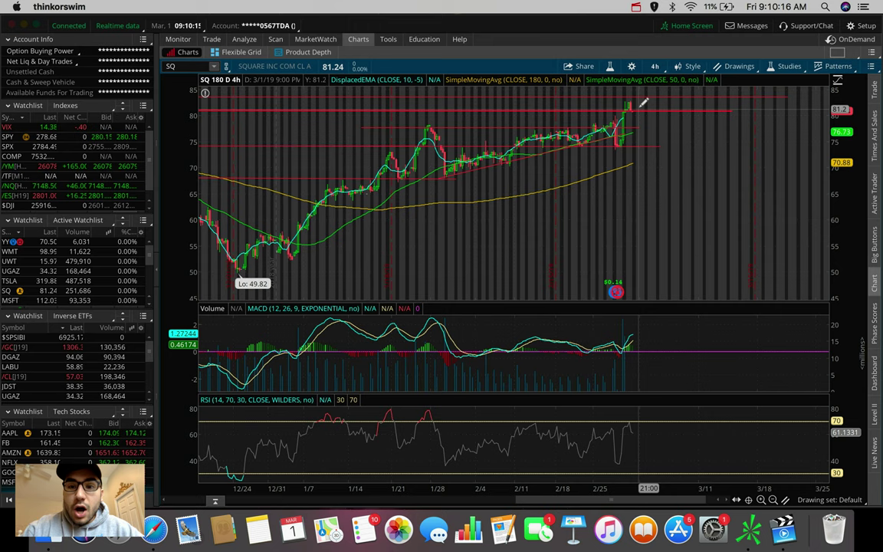
pyautogui.moveTo(645, 93)
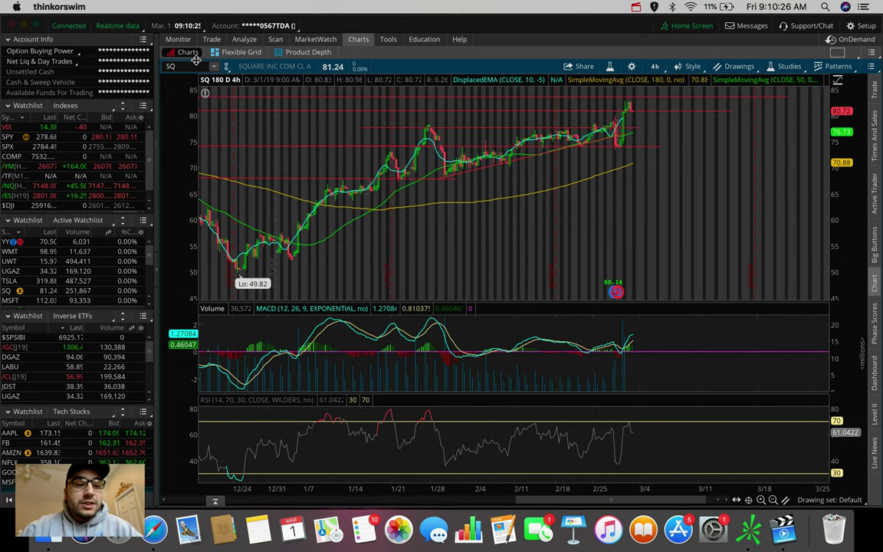
# - Load the /GC gold futures chart from the Inverse ETFs watchlist, then select the symbol box
pyautogui.click(16, 347)
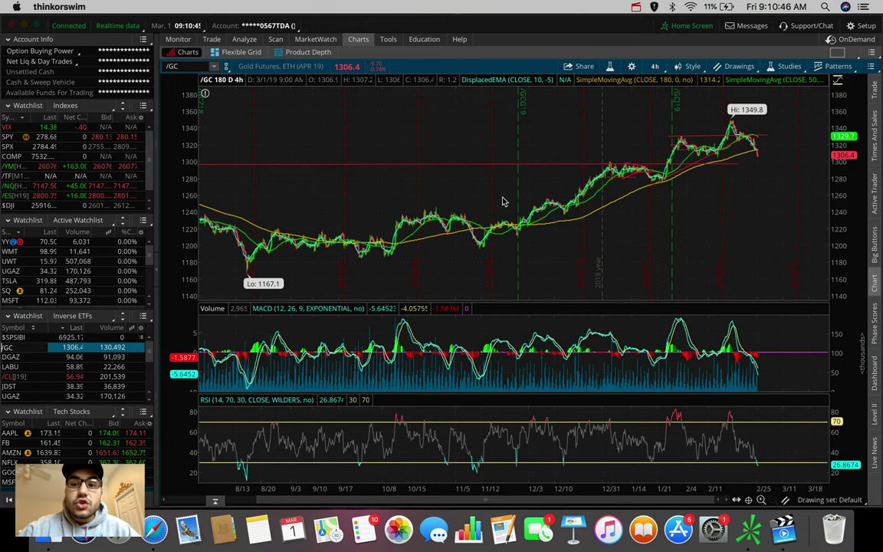
pyautogui.click(196, 66)
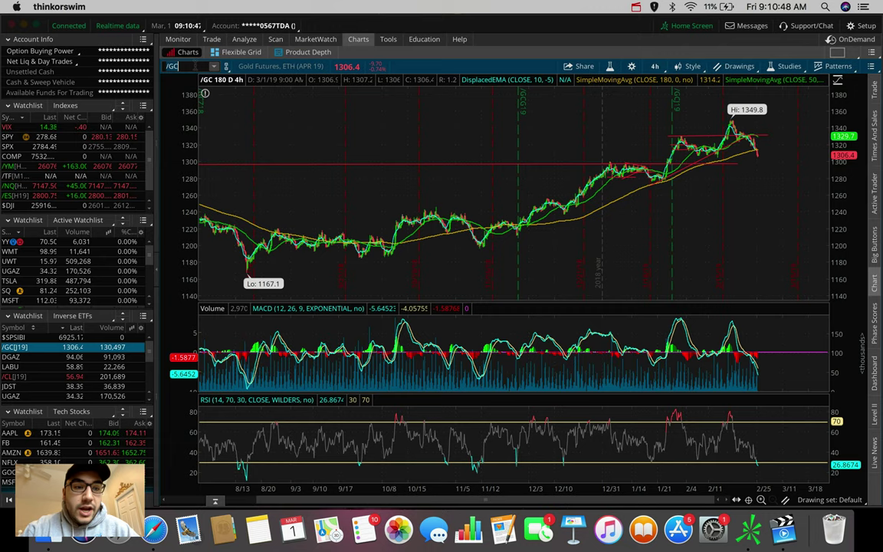
# - Load JNUG and measure its drop from the recent peak with a temporary trendline, then delete it
pyautogui.write('JNUG')
pyautogui.press('Return')
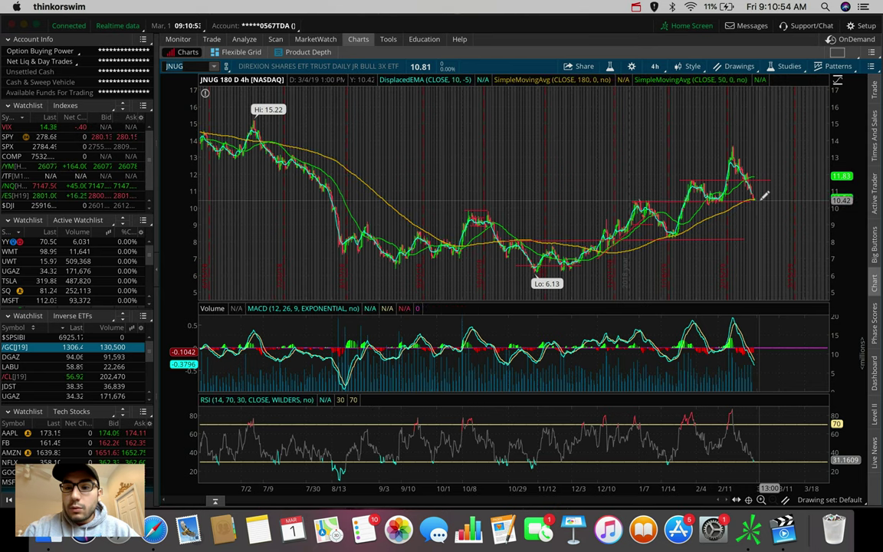
pyautogui.moveTo(758, 200); pyautogui.dragTo(743, 142)
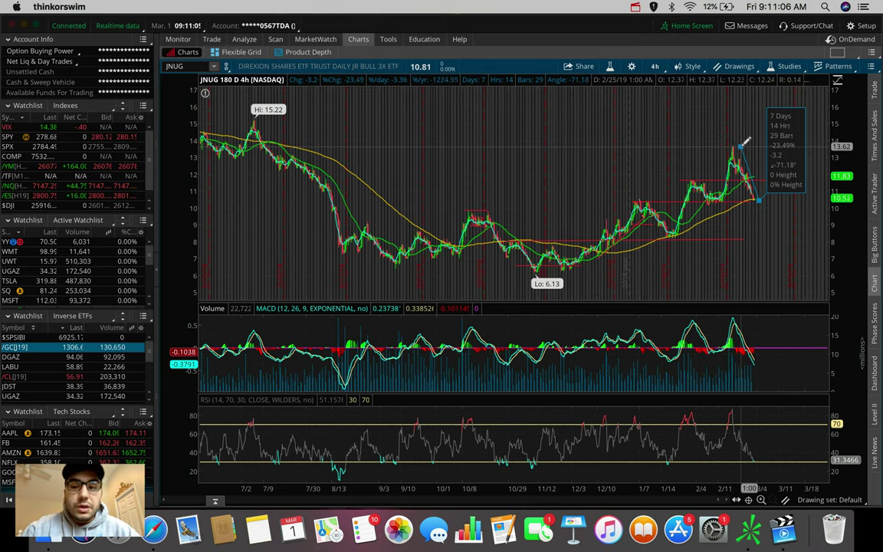
pyautogui.press('Delete')
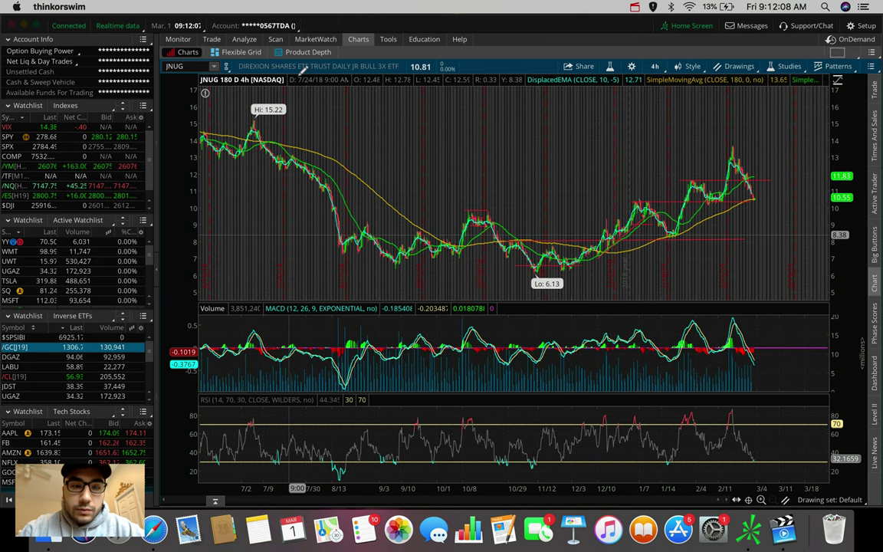
pyautogui.click(180, 65)
pyautogui.write('KO')
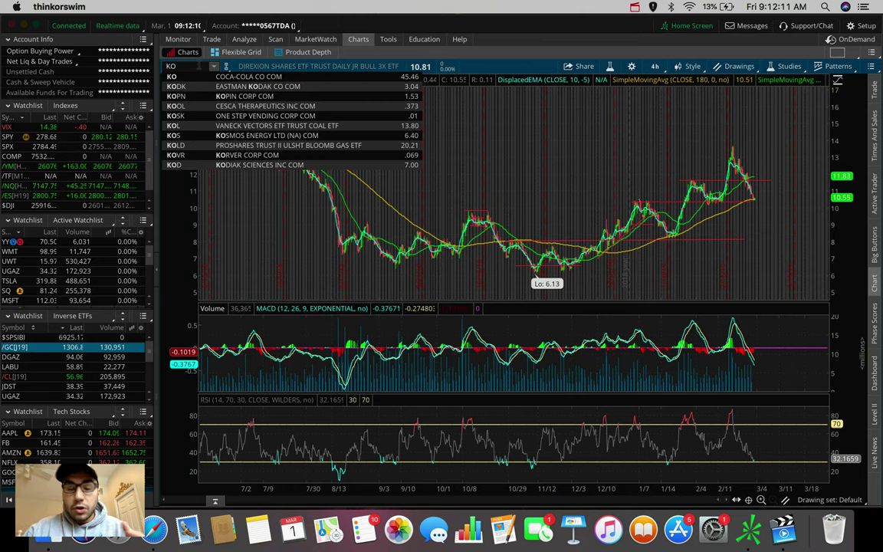
pyautogui.press('Return')
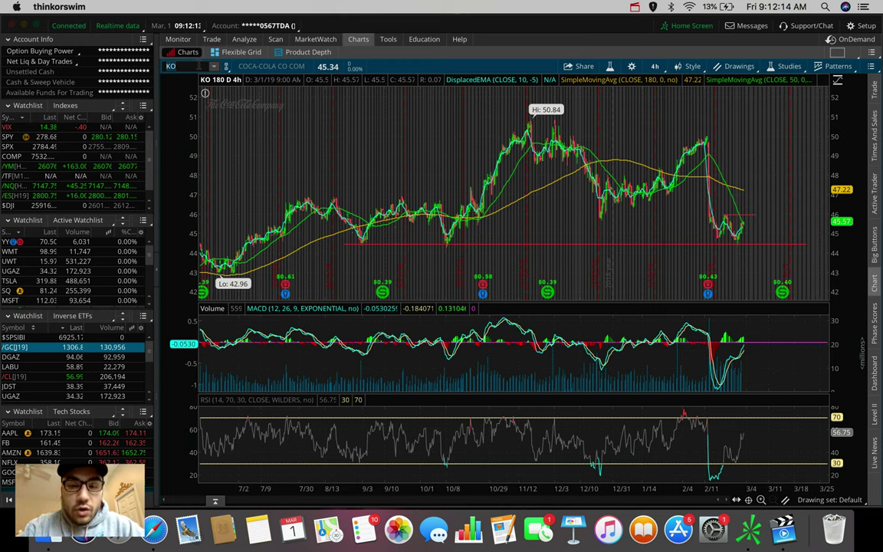
pyautogui.click(180, 66)
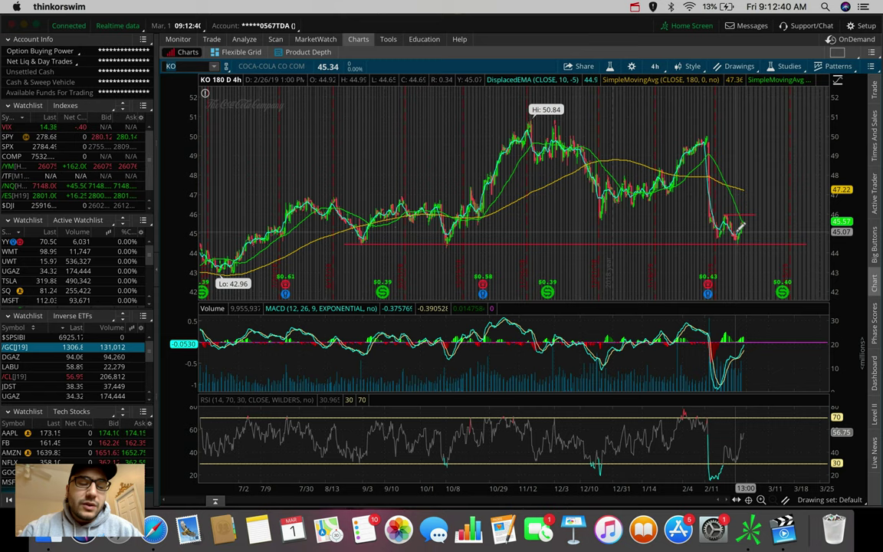
pyautogui.click(174, 66)
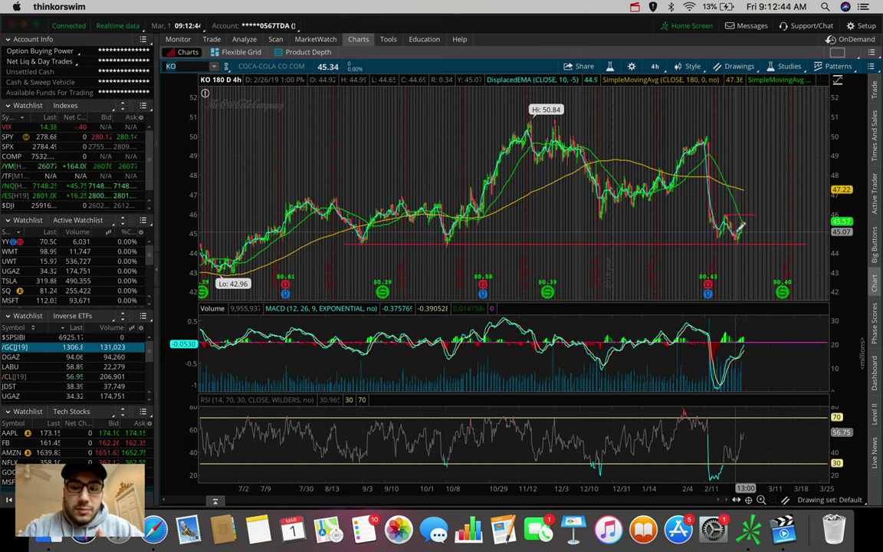
pyautogui.click(175, 66)
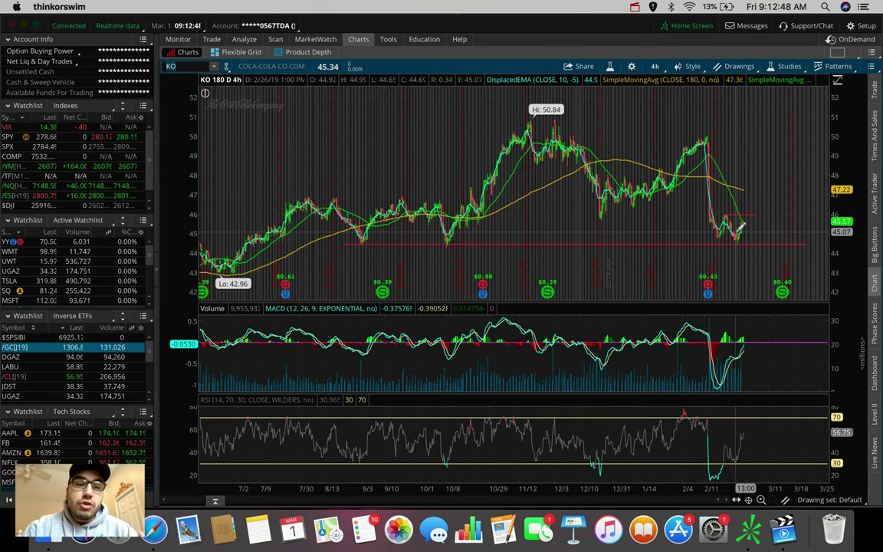
pyautogui.click(175, 66)
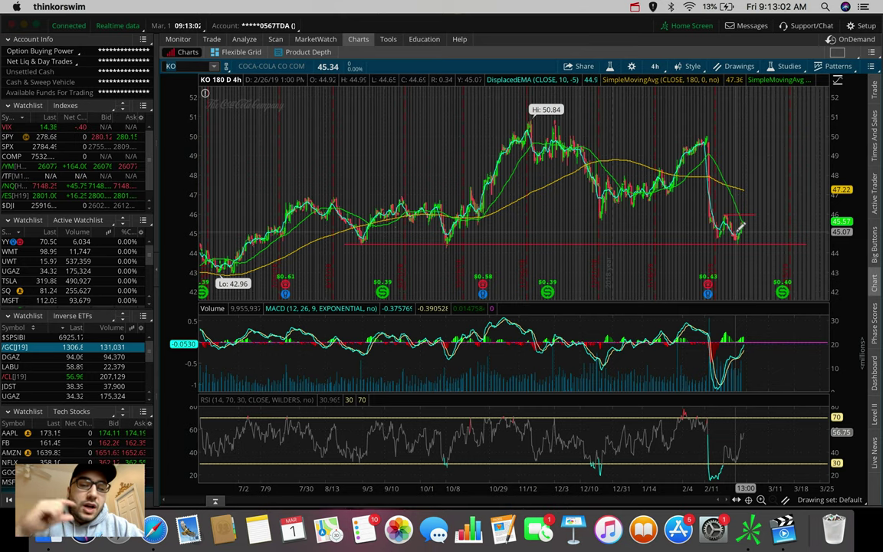
pyautogui.click(176, 65)
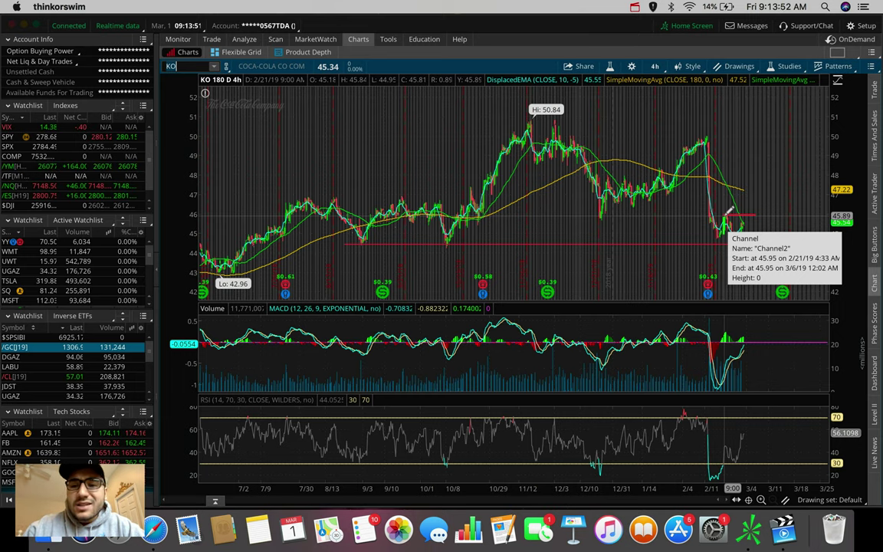
# - Drag the Channel2 line above the KO lows near 46 to adjust its extent
pyautogui.moveTo(729, 207); pyautogui.dragTo(749, 230)
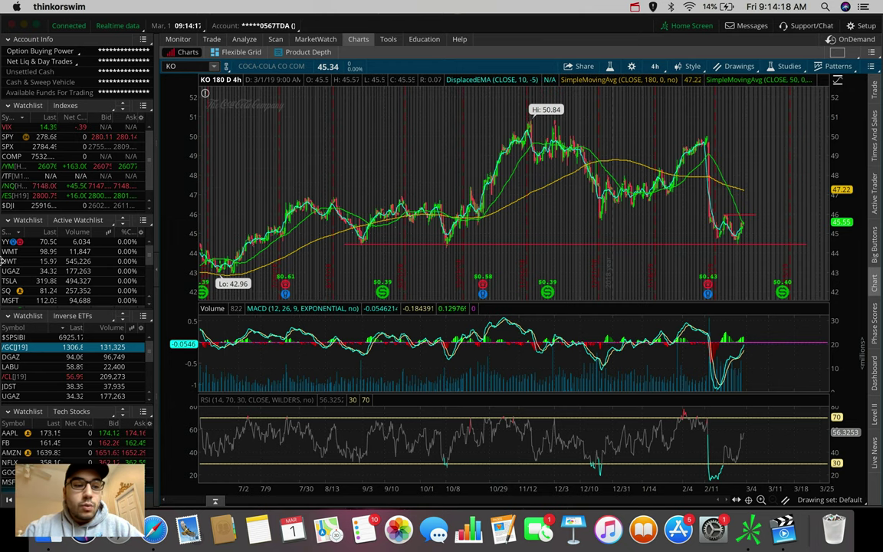
# - Load /CL crude oil futures from the watchlist and zoom into recent months
pyautogui.click(13, 377)
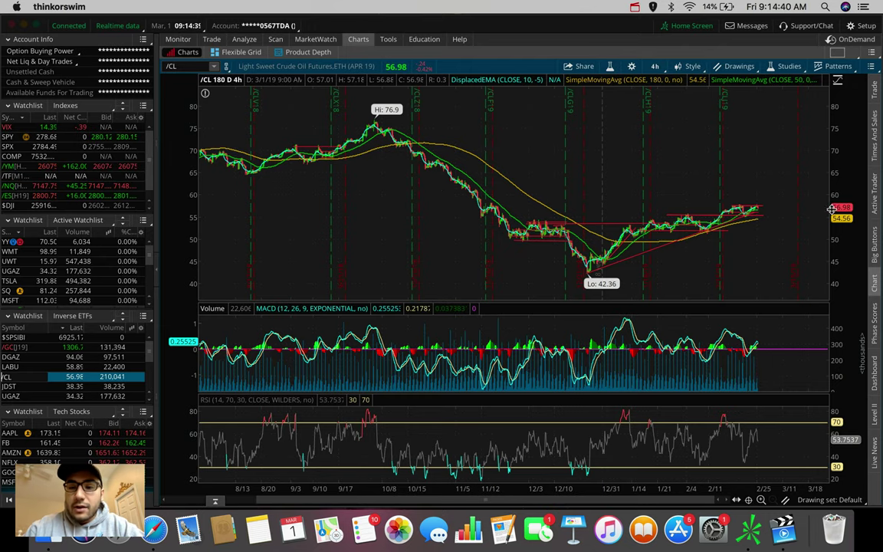
pyautogui.scroll(3, 590, 212)
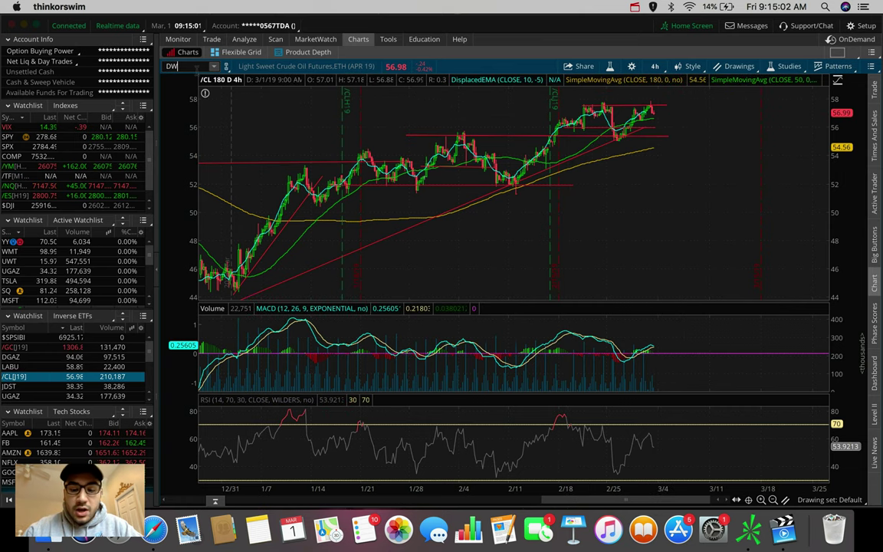
pyautogui.write('T')
pyautogui.press('Return')
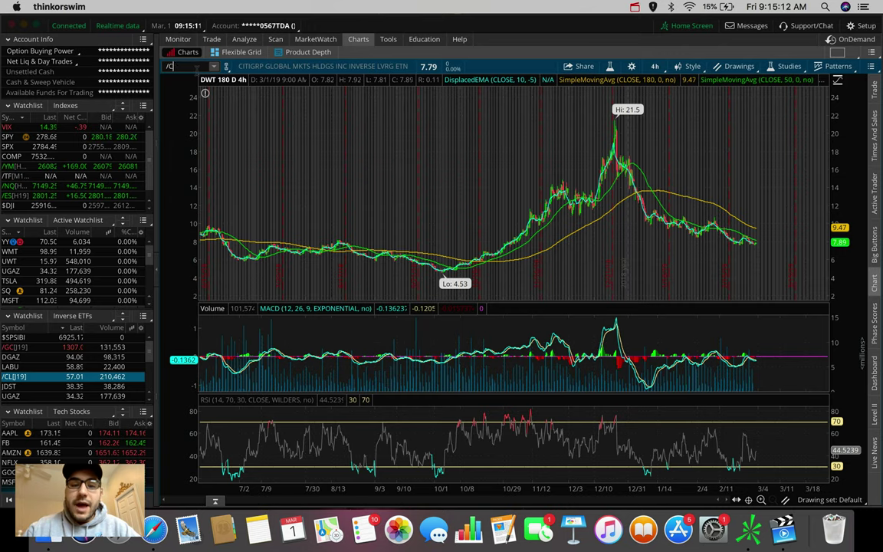
pyautogui.write('L')
pyautogui.press('Return')
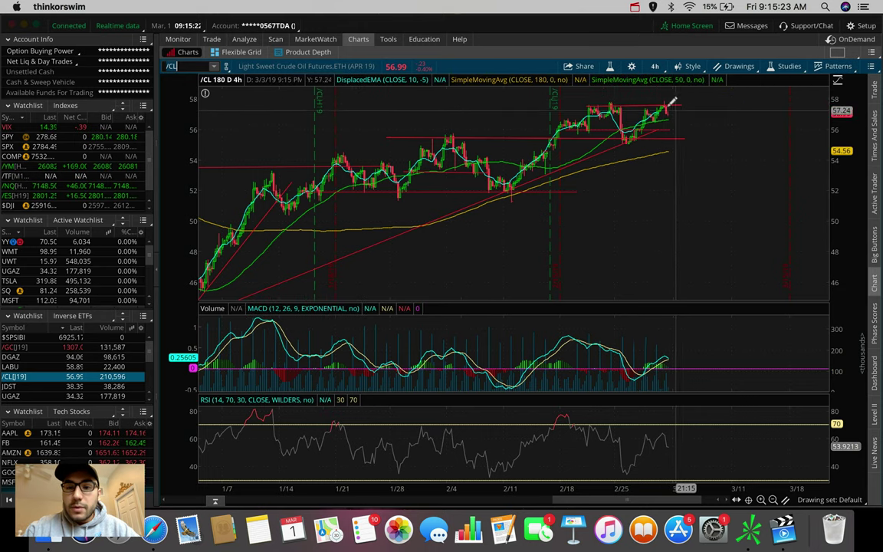
# - Draw a rising trendline under the latest /CL crude oil lows
pyautogui.moveTo(622, 145); pyautogui.dragTo(680, 107)
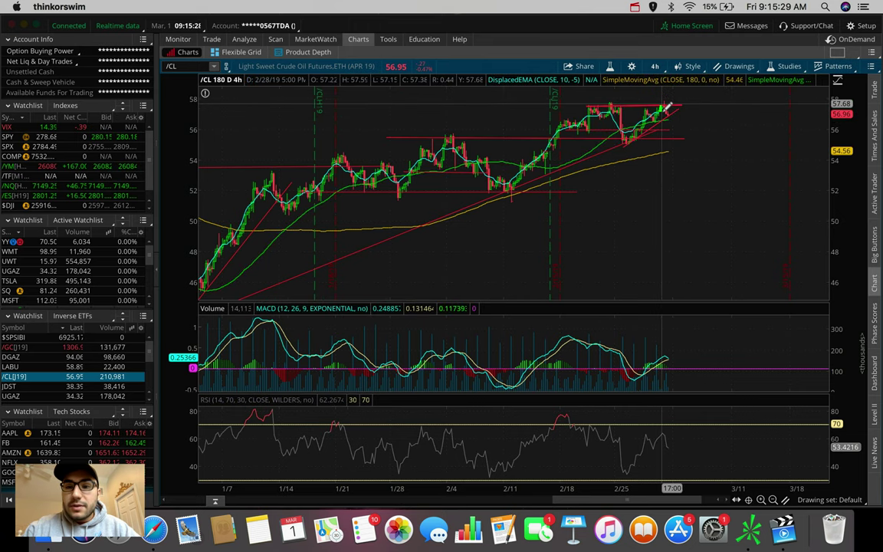
pyautogui.moveTo(677, 109)
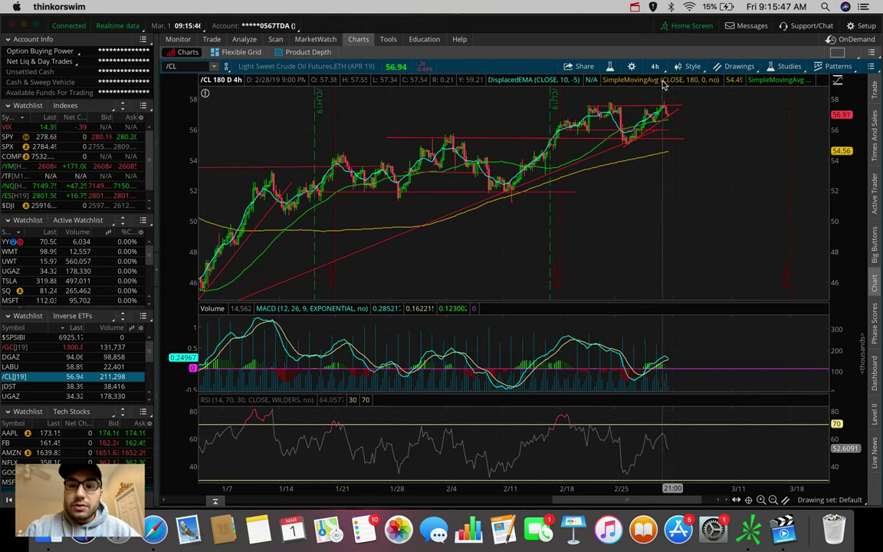
pyautogui.moveTo(669, 83)
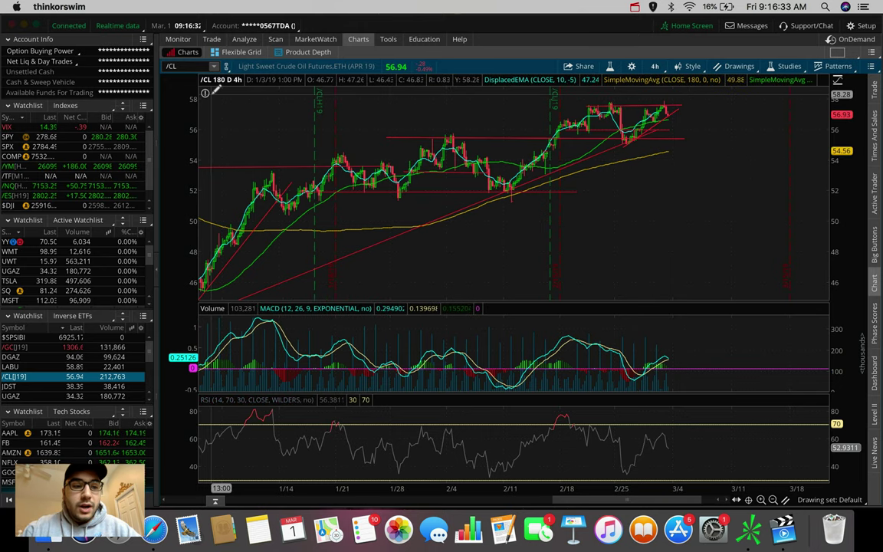
# - Load Tesla TSLA from the watchlist and zoom into the last six weeks
pyautogui.click(9, 281)
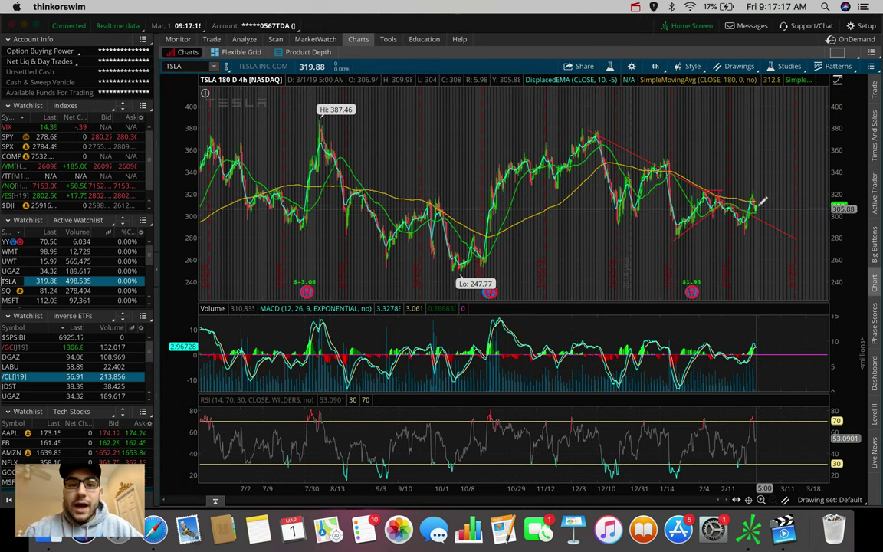
pyautogui.scroll(5, 758, 201)
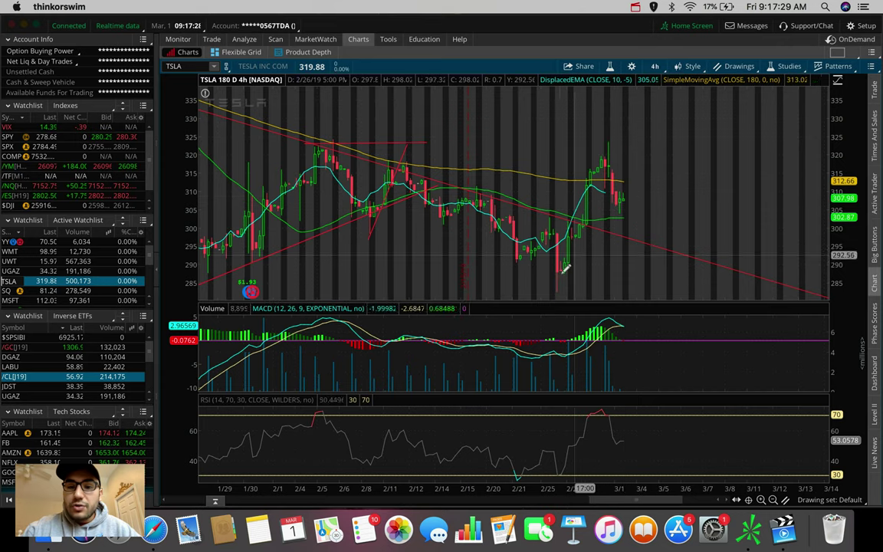
# - Draw a rising trendline from the 2/27 TSLA low past the latest candles, then fine-tune it
pyautogui.moveTo(556, 280); pyautogui.dragTo(641, 177)
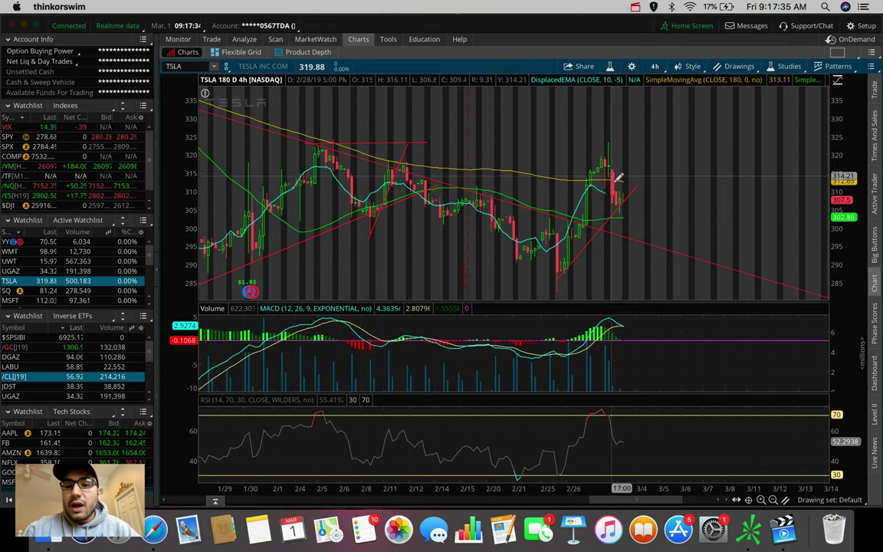
pyautogui.moveTo(627, 197)
pyautogui.mouseDown()
pyautogui.moveTo(622, 147)
pyautogui.moveTo(628, 192)
pyautogui.mouseUp()
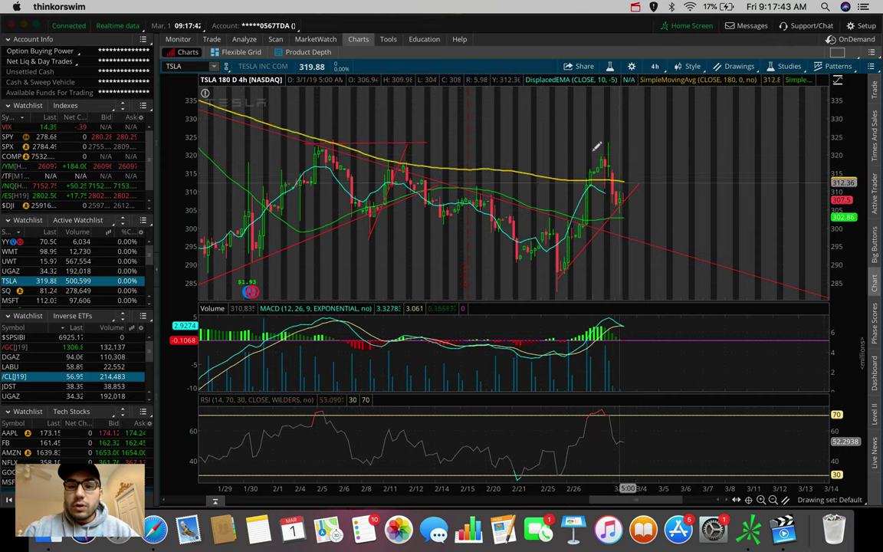